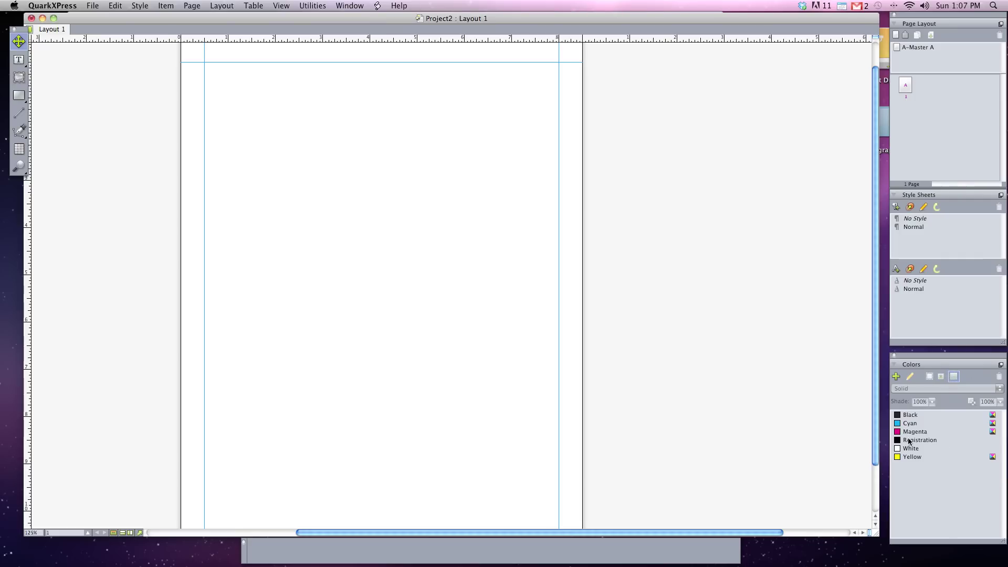
- Pull the docked Colors palette out so it floats over the middle of the blank page
click(350, 7)
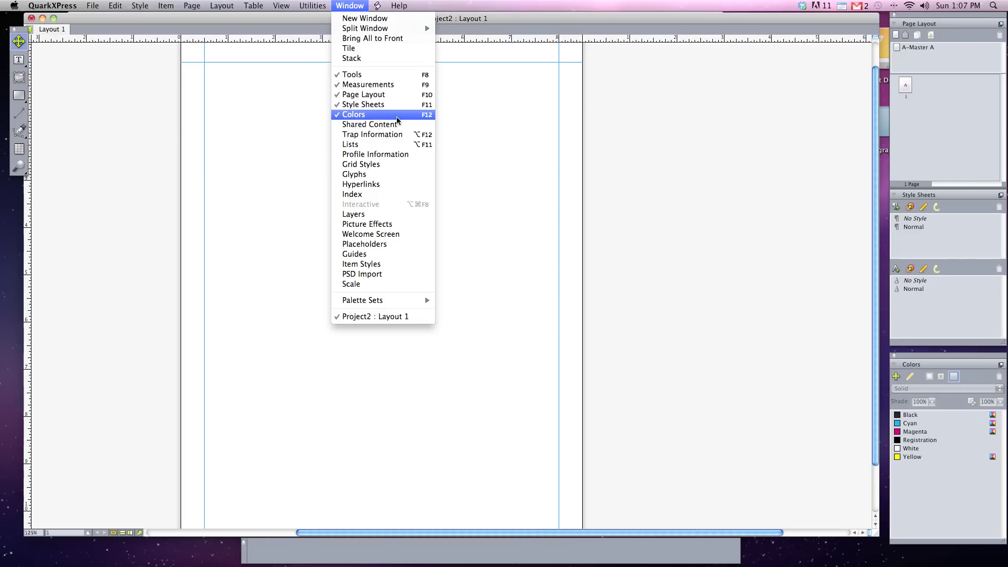
click(590, 183)
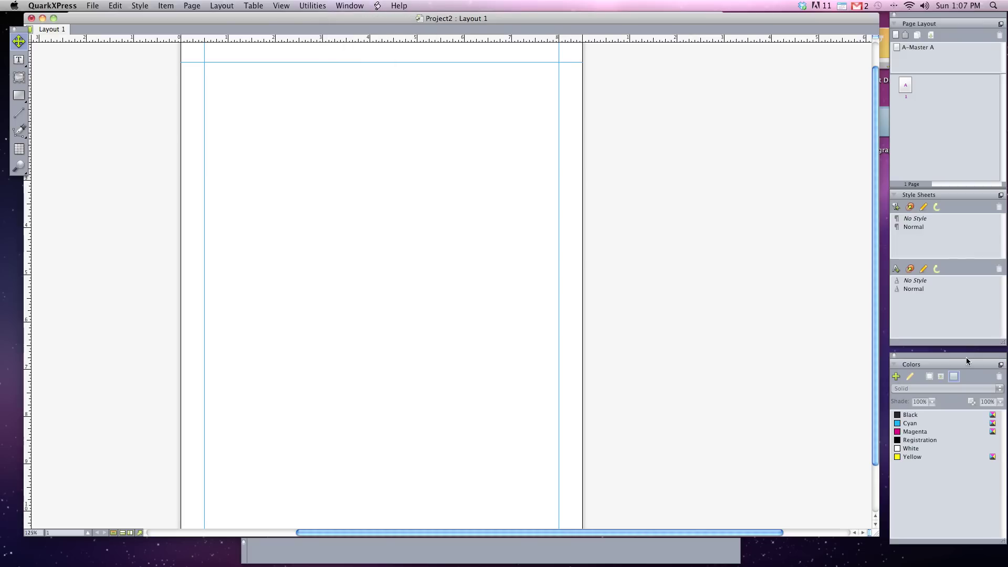
drag(966, 358, 463, 181)
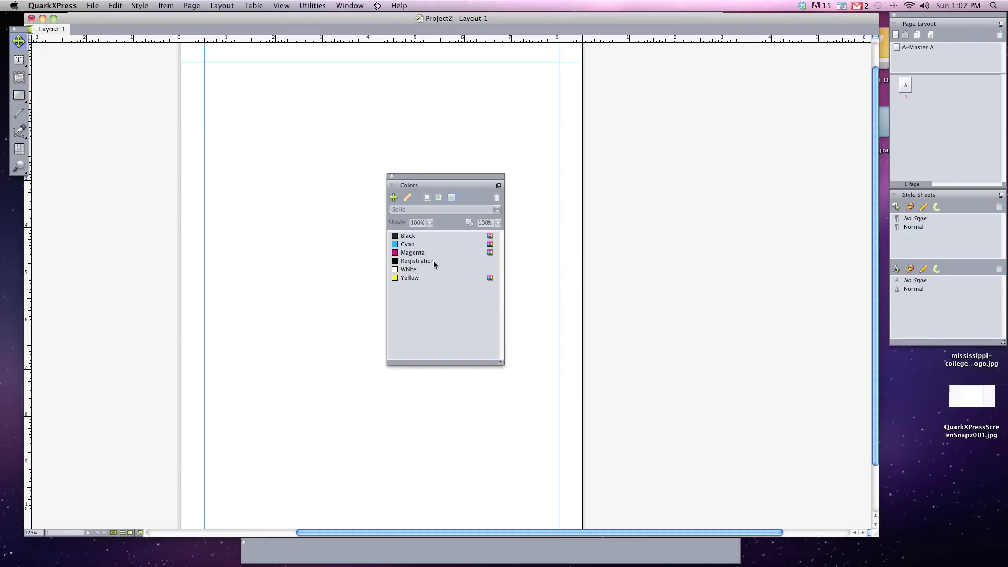
- Draw a rectangle box near the upper left of the page
drag(417, 176, 578, 149)
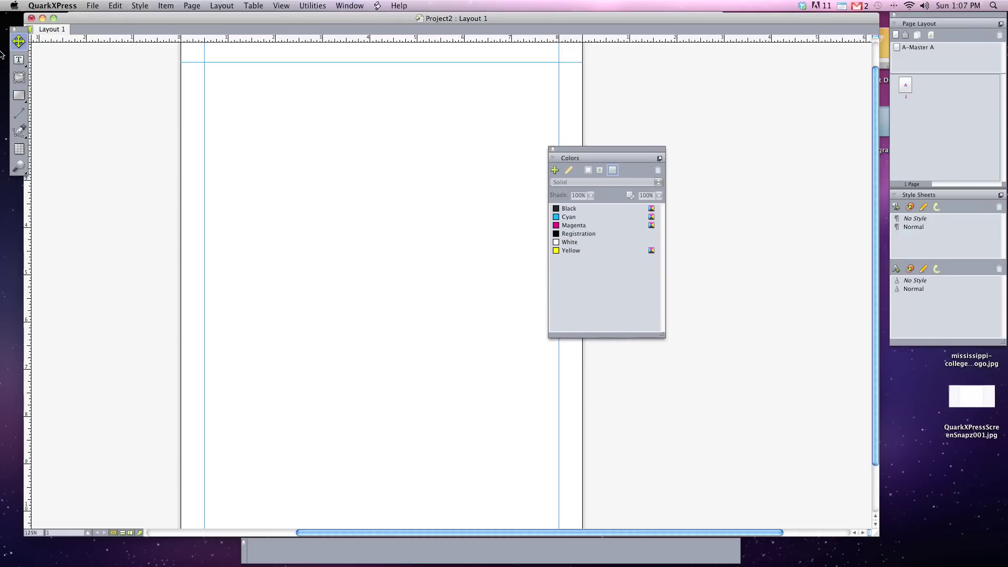
click(18, 95)
mouse_move(228, 133)
mouse_down()
mouse_move(304, 270)
mouse_move(384, 295)
mouse_up()
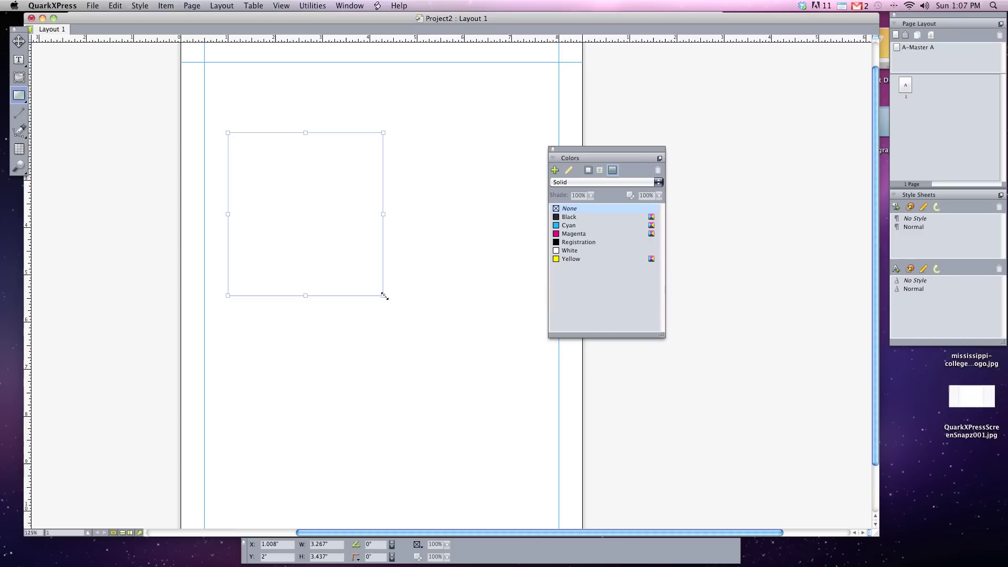
- Fill the box with Yellow after trying Cyan and Magenta
click(573, 227)
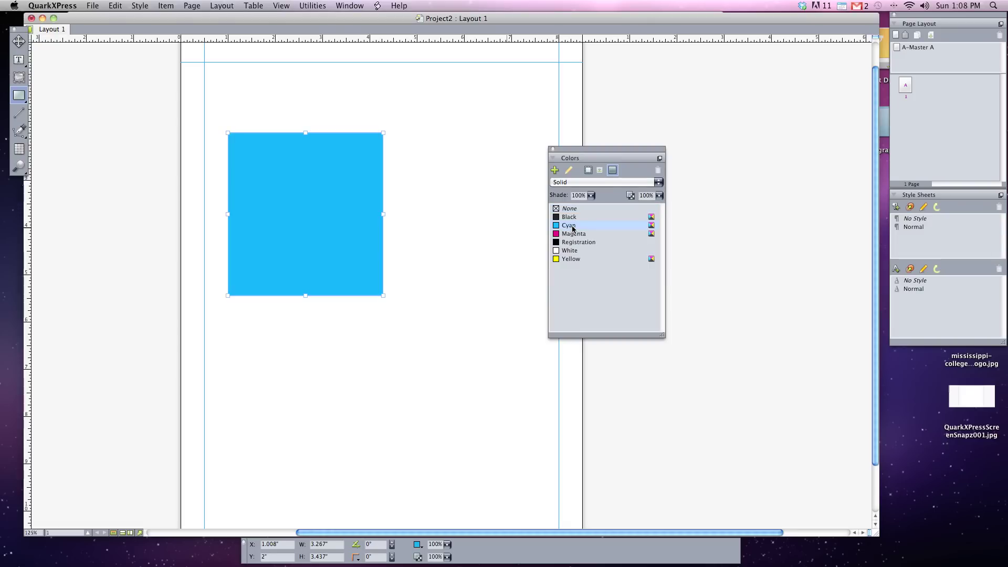
drag(587, 149, 482, 132)
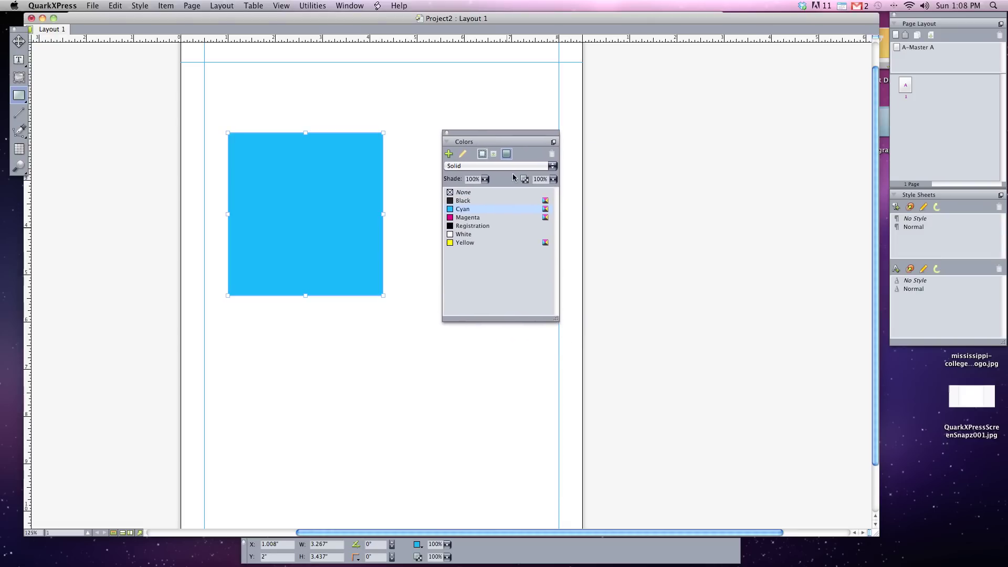
click(465, 220)
click(462, 244)
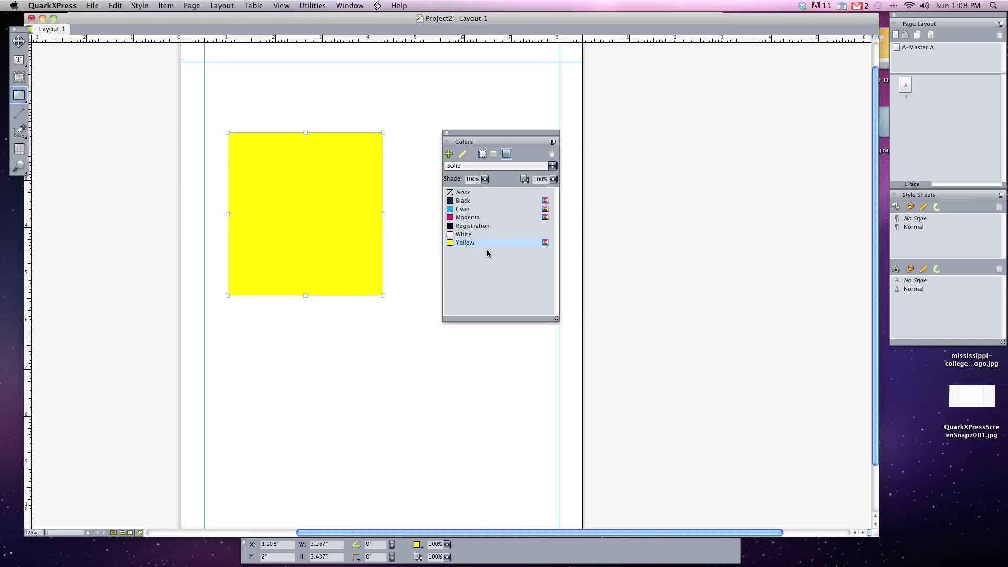
- Define a new colour named Green Field as a wheel-picked green (C 70%, Y 80.7%)
click(449, 155)
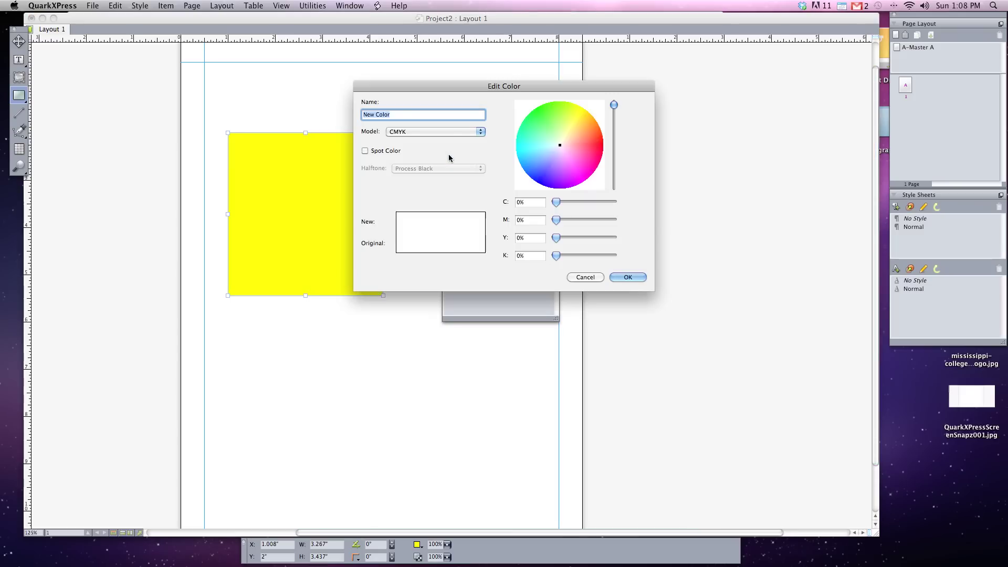
drag(428, 88, 474, 140)
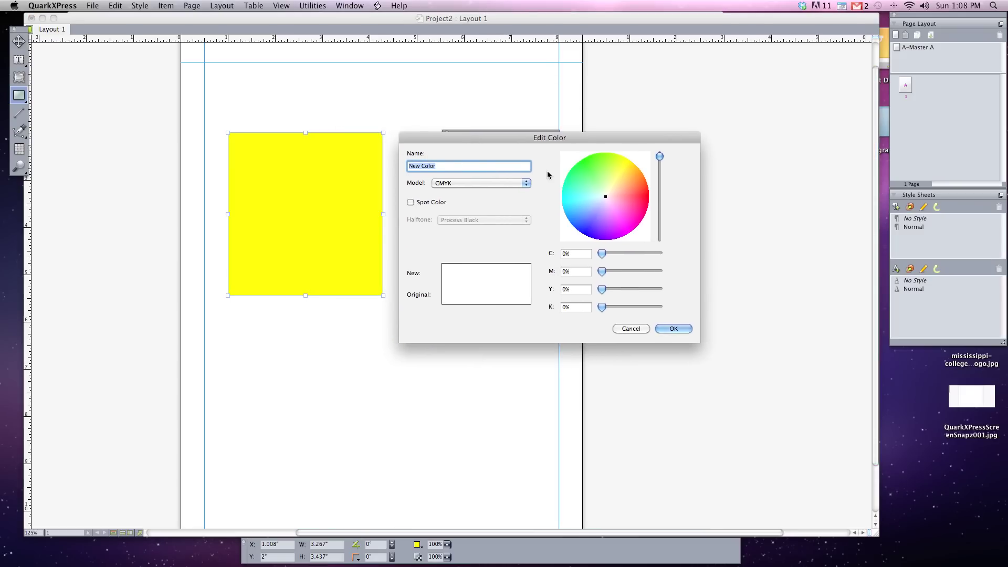
text(Green Field)
mouse_move(586, 172)
mouse_down()
mouse_move(597, 168)
mouse_move(580, 178)
mouse_move(599, 165)
mouse_move(597, 178)
mouse_move(606, 163)
mouse_move(594, 182)
mouse_up()
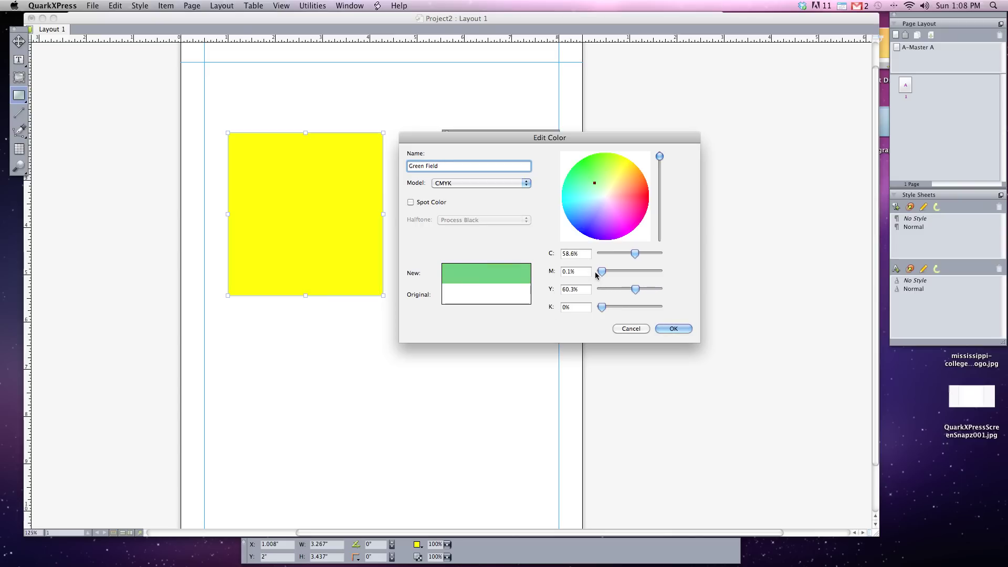
mouse_move(601, 271)
mouse_down()
mouse_move(620, 273)
mouse_move(602, 271)
mouse_up()
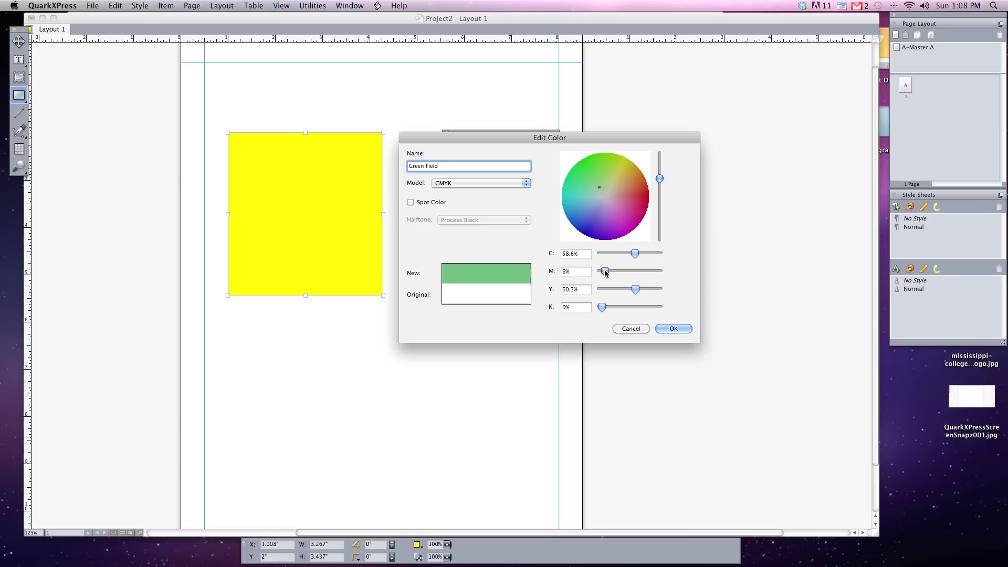
click(596, 184)
drag(660, 176, 660, 156)
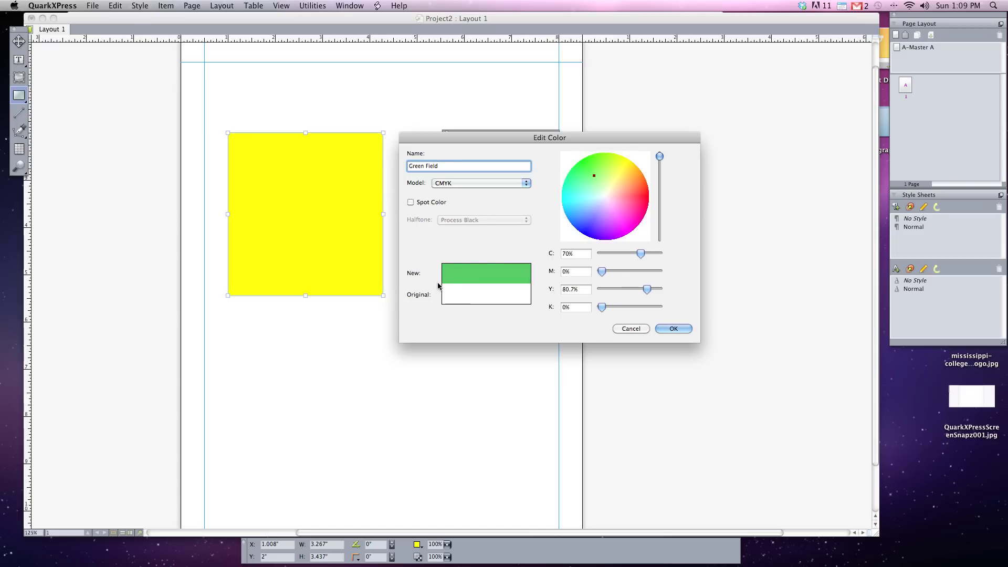
click(674, 329)
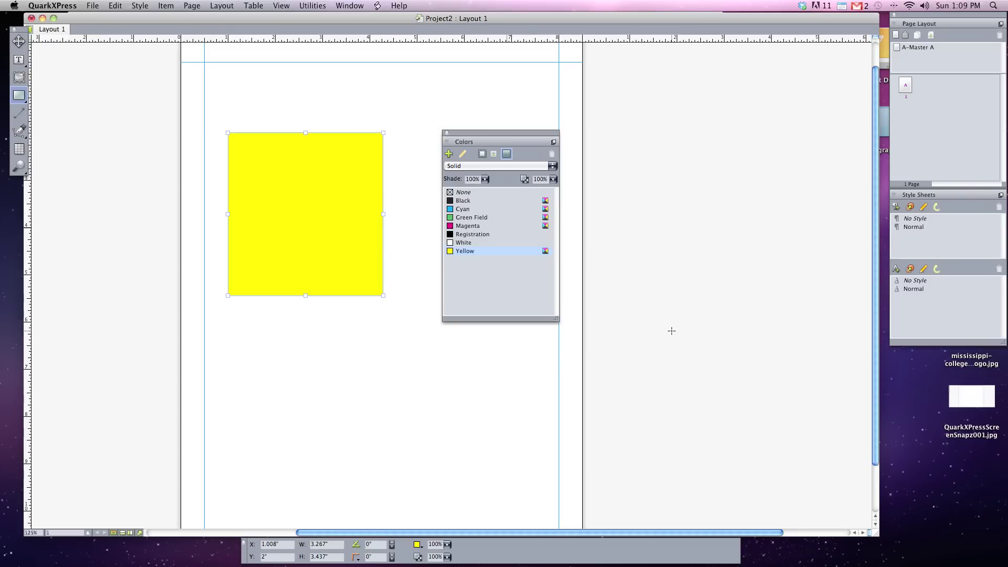
- Fill the box with Green Field, test shades down to 22%, then restore 100% shade
click(464, 219)
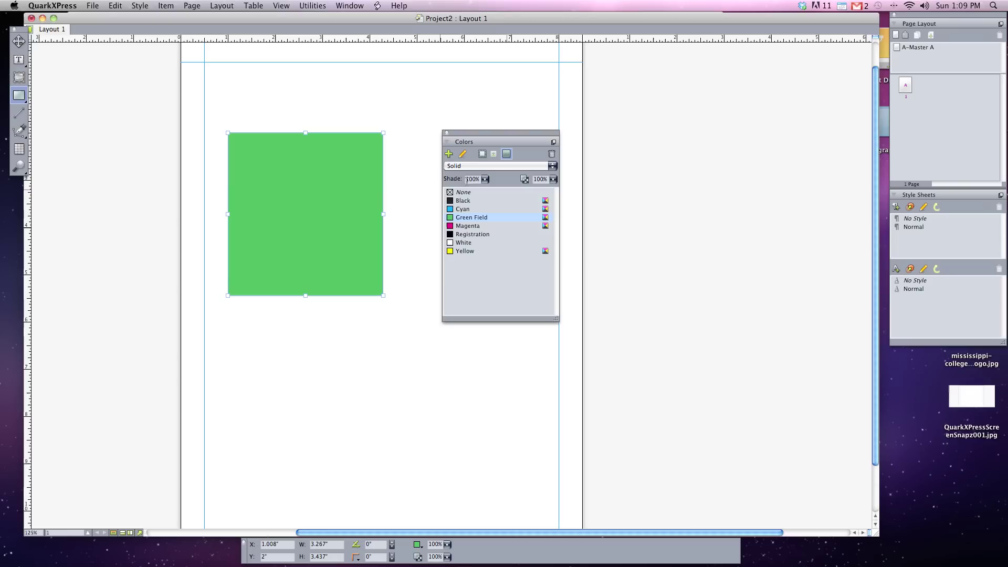
drag(484, 180, 482, 206)
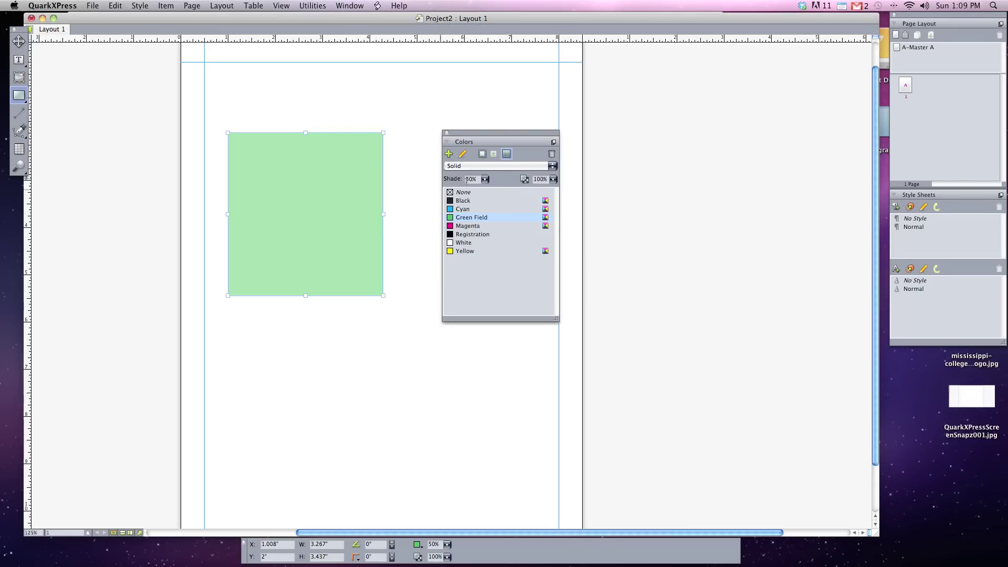
drag(484, 180, 483, 195)
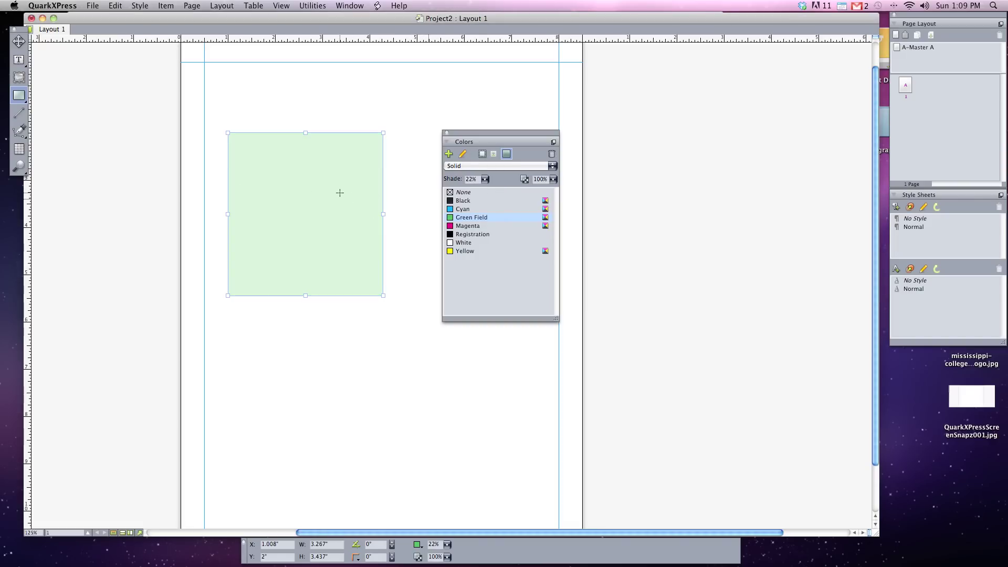
drag(485, 179, 485, 138)
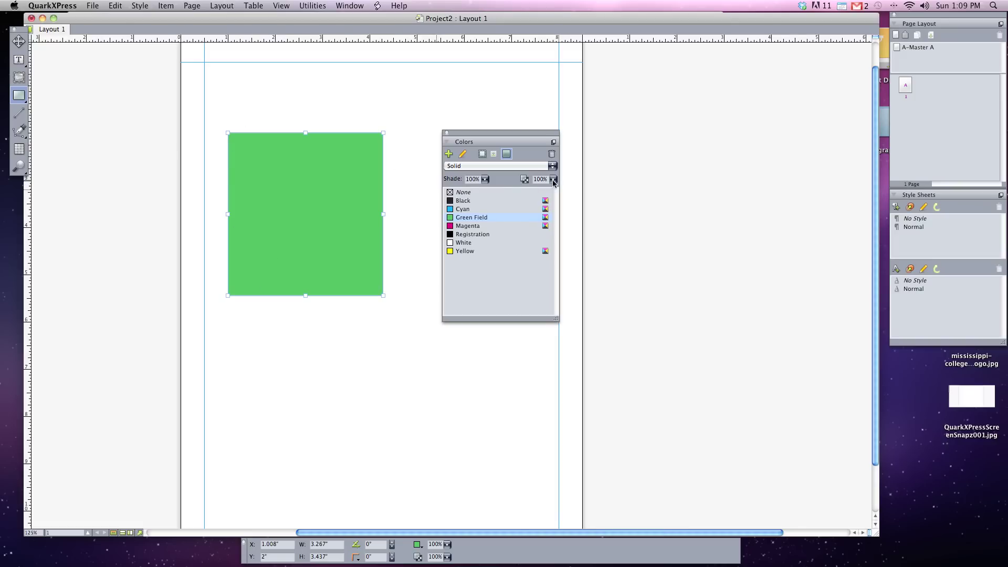
drag(553, 179, 552, 152)
- Restore the green box to full opacity and place a duplicate overlapping it down-right
click(19, 42)
key(super+d)
drag(401, 234, 373, 227)
- Fill the copy with Cyan, try other shade and opacity values, then return opacity to 100%
click(462, 209)
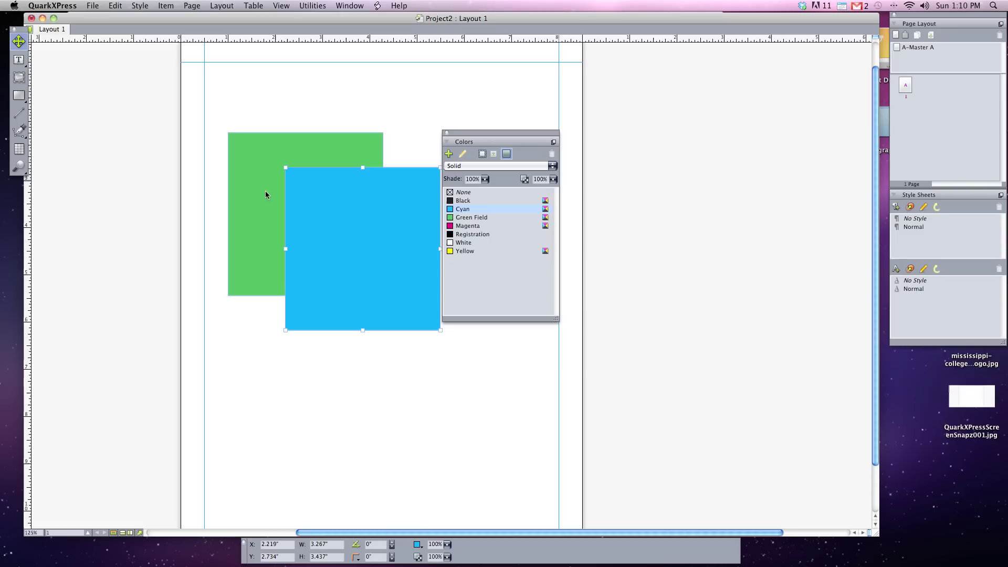
drag(485, 179, 484, 144)
mouse_move(553, 179)
mouse_down()
mouse_move(554, 209)
mouse_move(555, 190)
mouse_up()
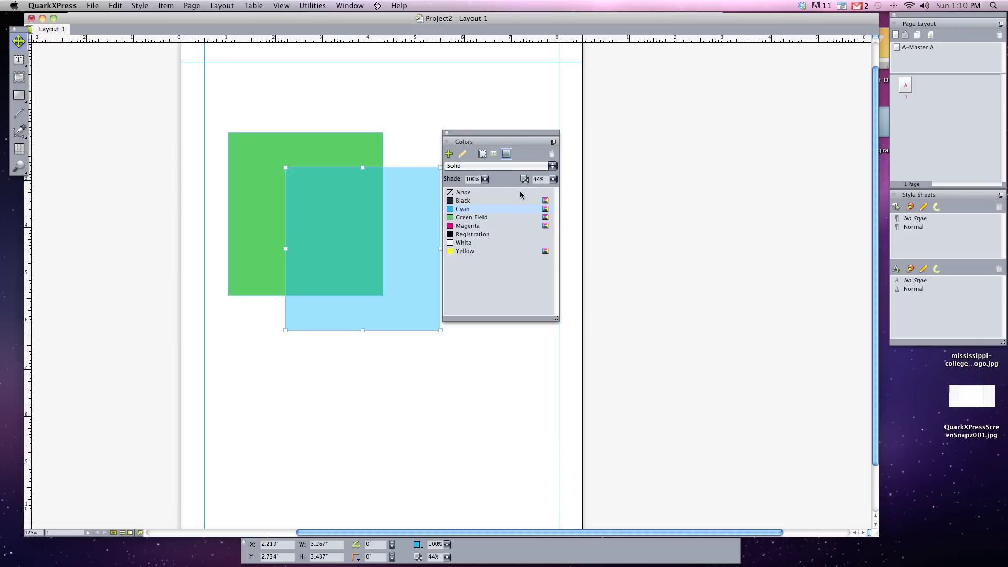
click(553, 179)
drag(553, 182, 552, 154)
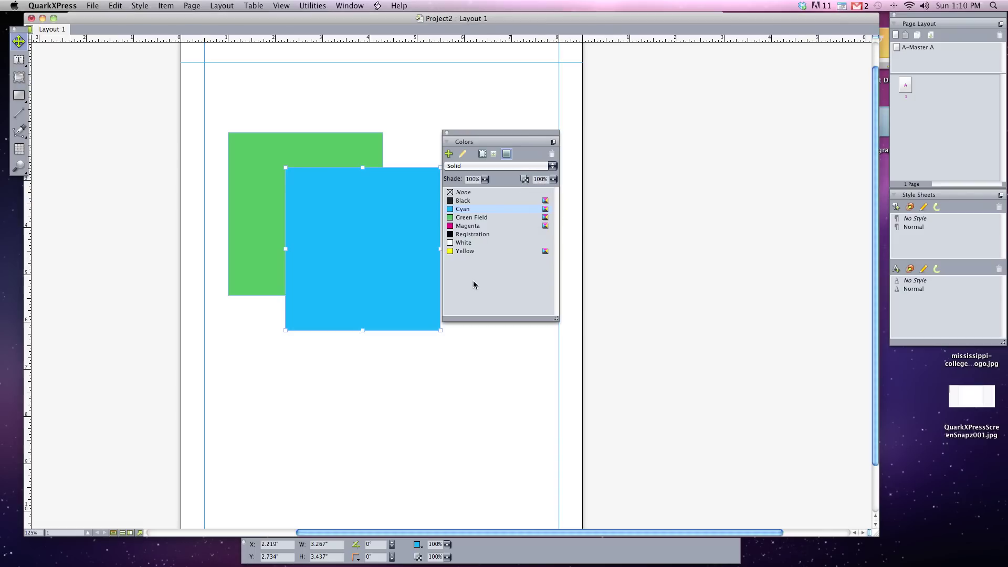
- Fill the copy box with Green Field after briefly switching back to Cyan
click(462, 219)
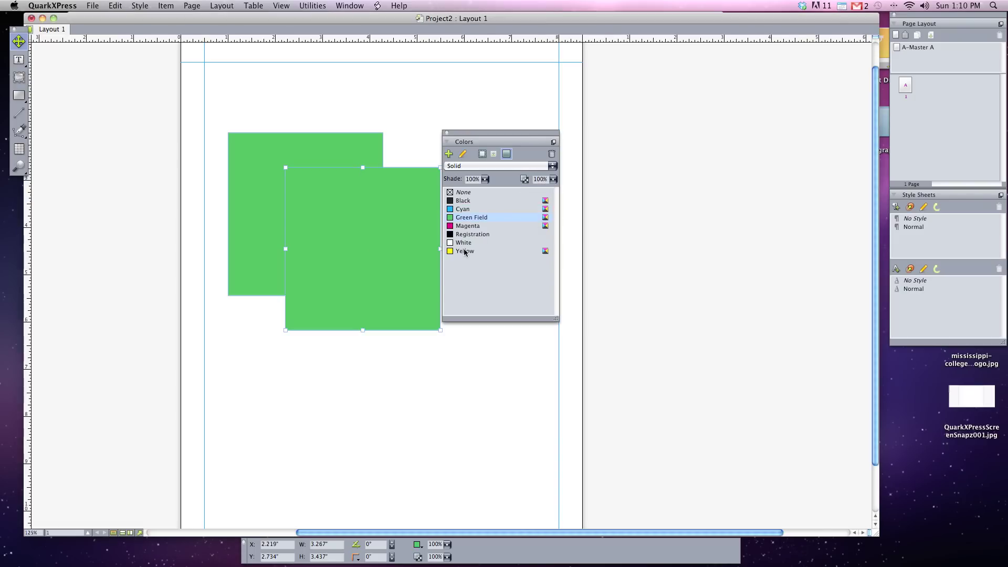
click(464, 210)
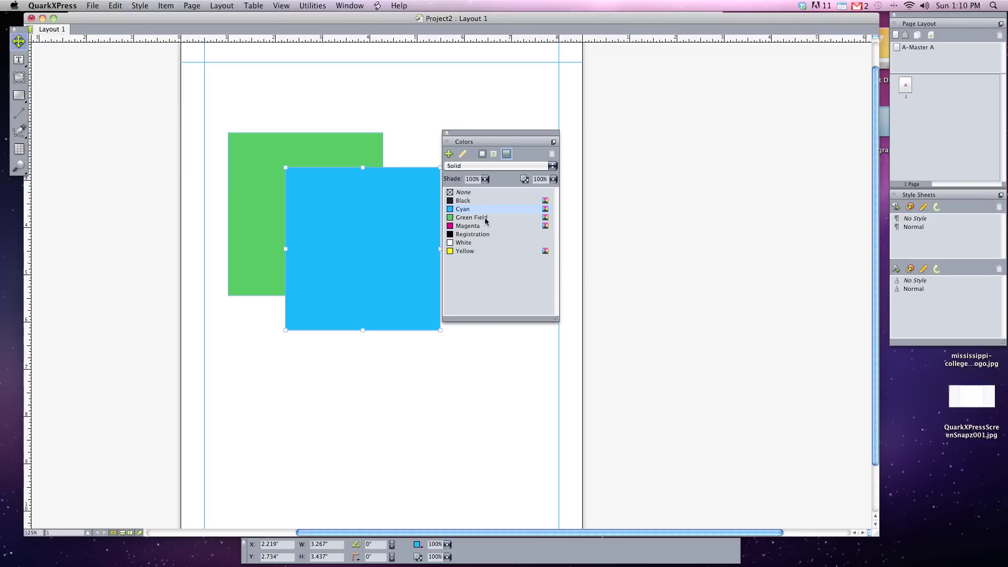
click(481, 219)
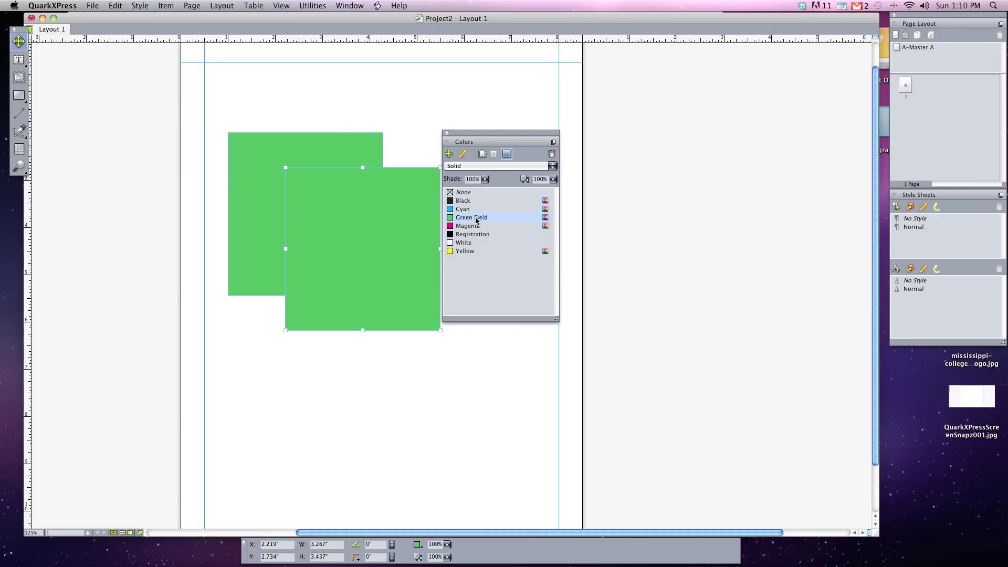
- Edit the Green Field colour, shifting it on the colour wheel to orange
click(462, 157)
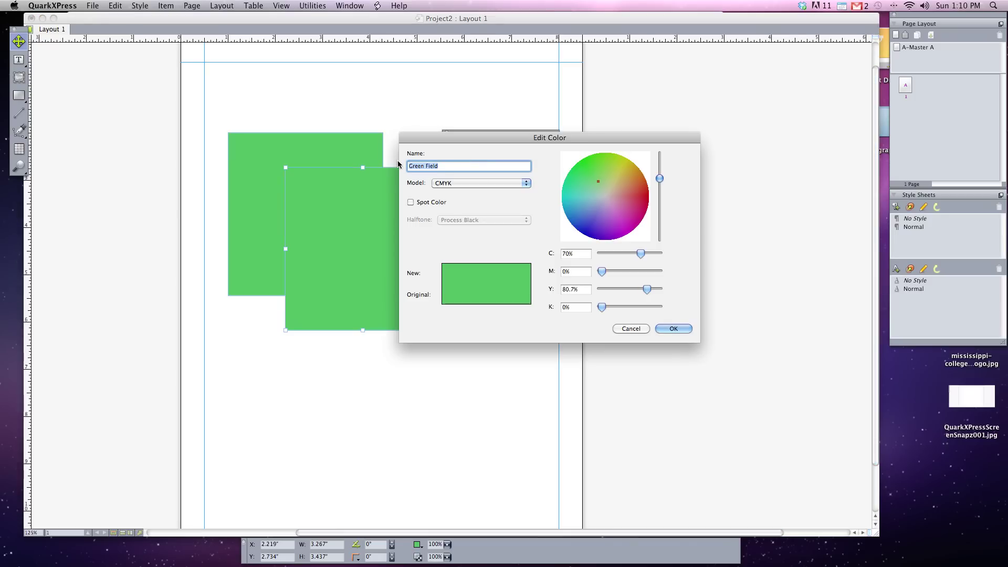
click(597, 180)
mouse_move(597, 181)
mouse_down()
mouse_move(620, 176)
mouse_move(623, 160)
mouse_move(660, 155)
mouse_move(633, 175)
mouse_up()
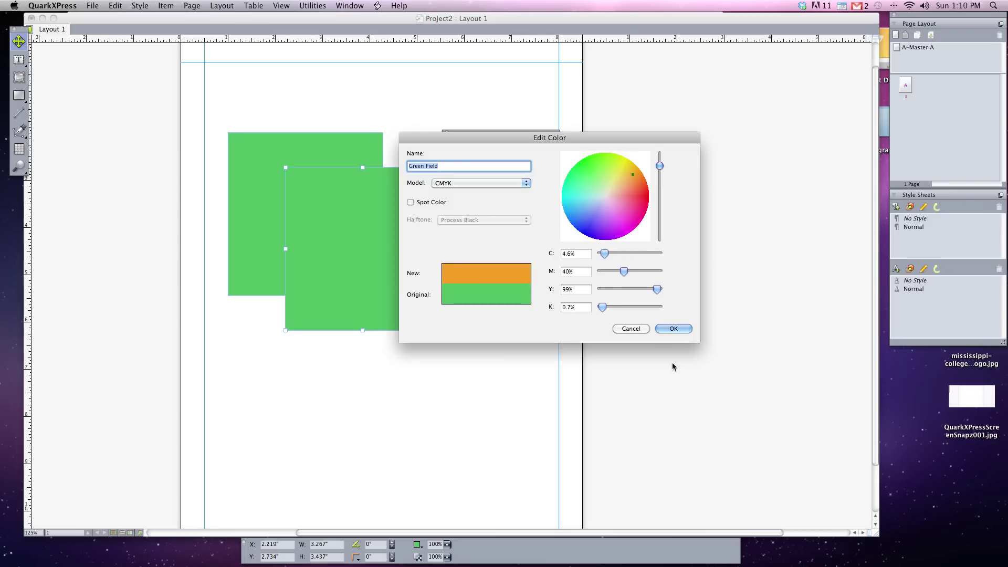
click(672, 329)
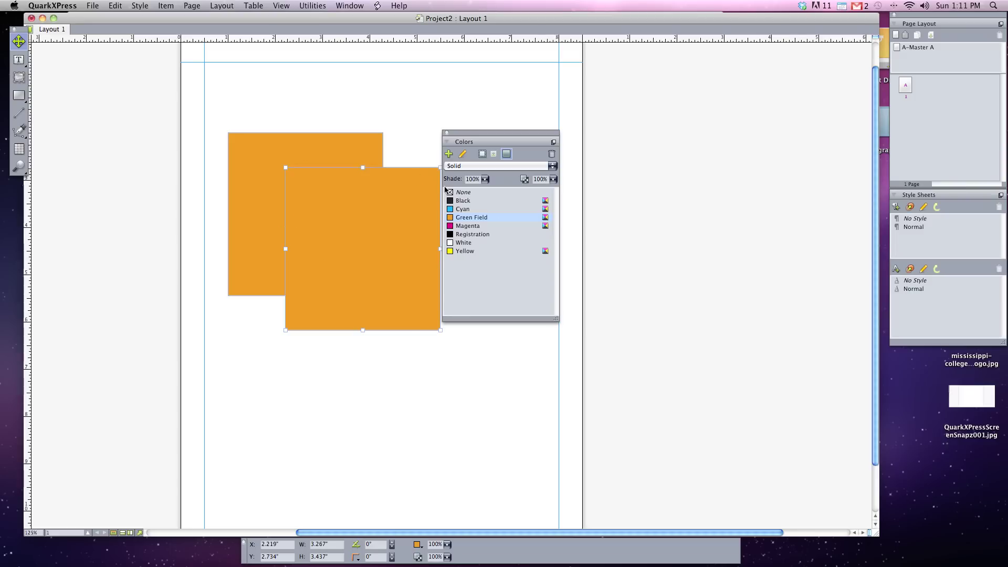
- Move the front orange box lower on the page
click(400, 126)
click(374, 225)
drag(430, 217, 425, 258)
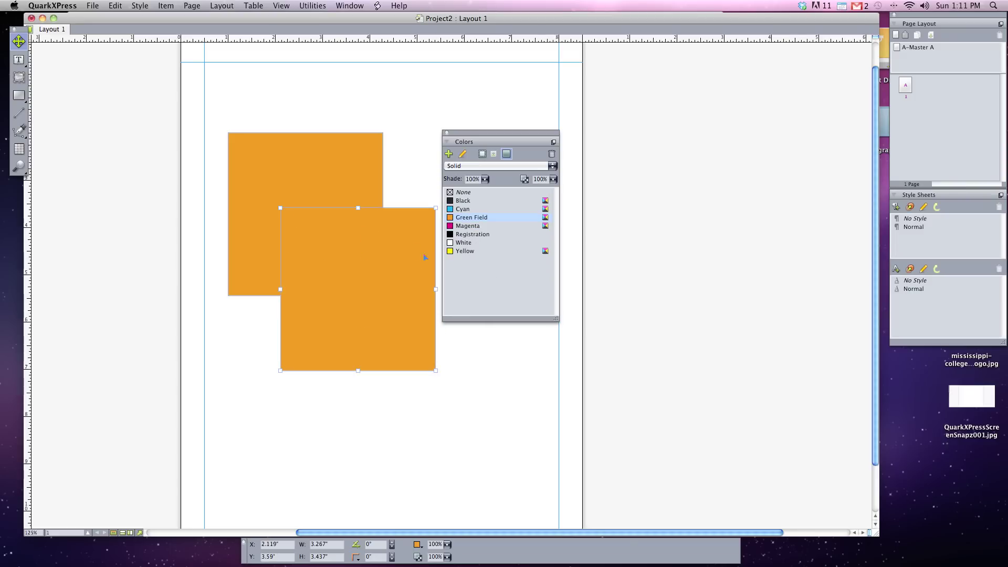
- Give the front box a linear blend from Green Field to Cyan at 45°, after trying 90°
click(462, 167)
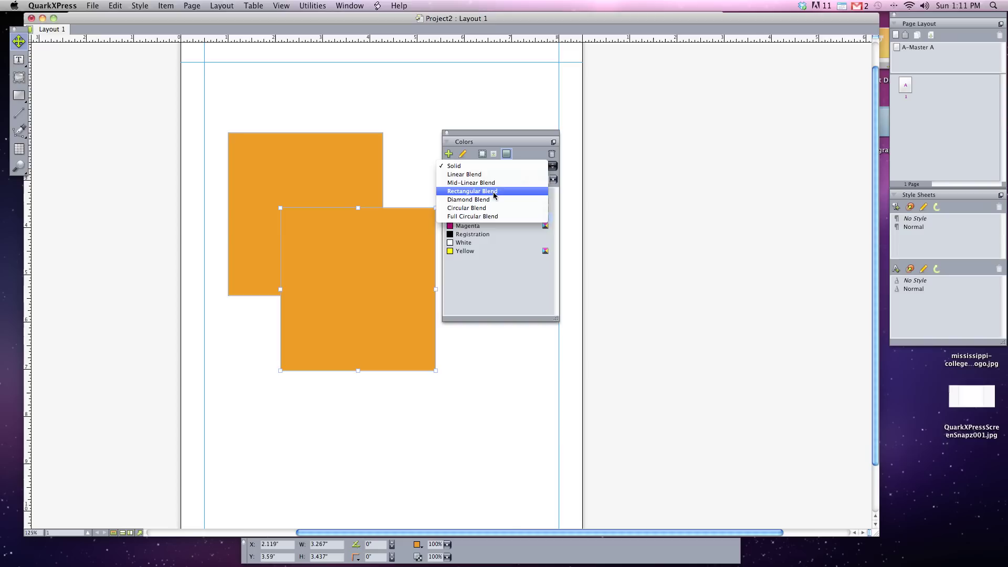
click(505, 174)
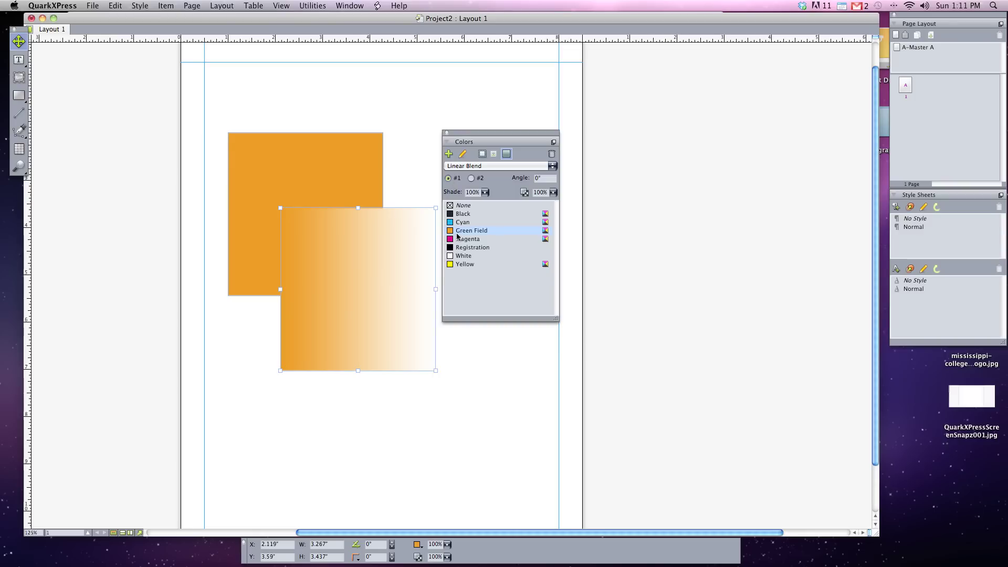
click(472, 179)
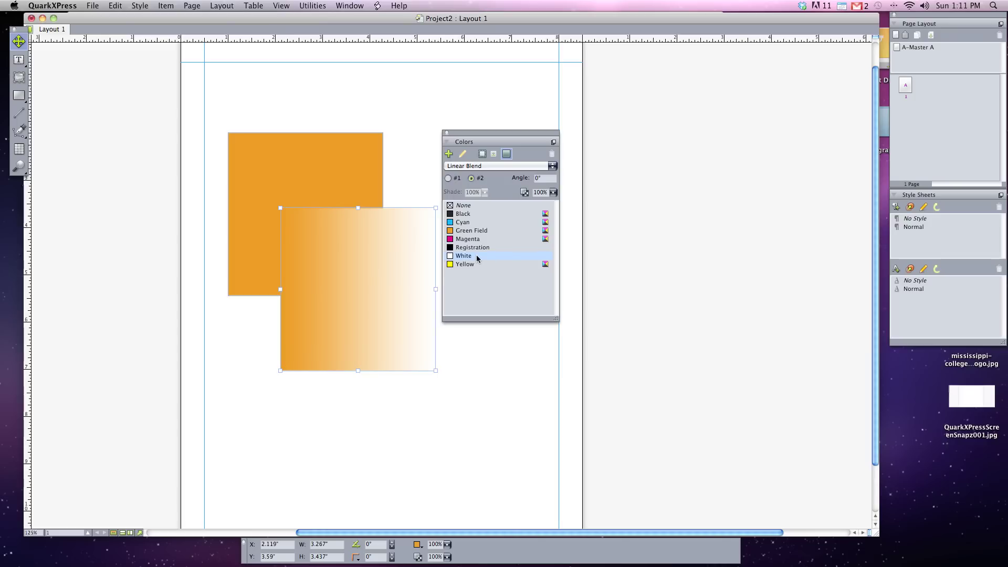
click(469, 224)
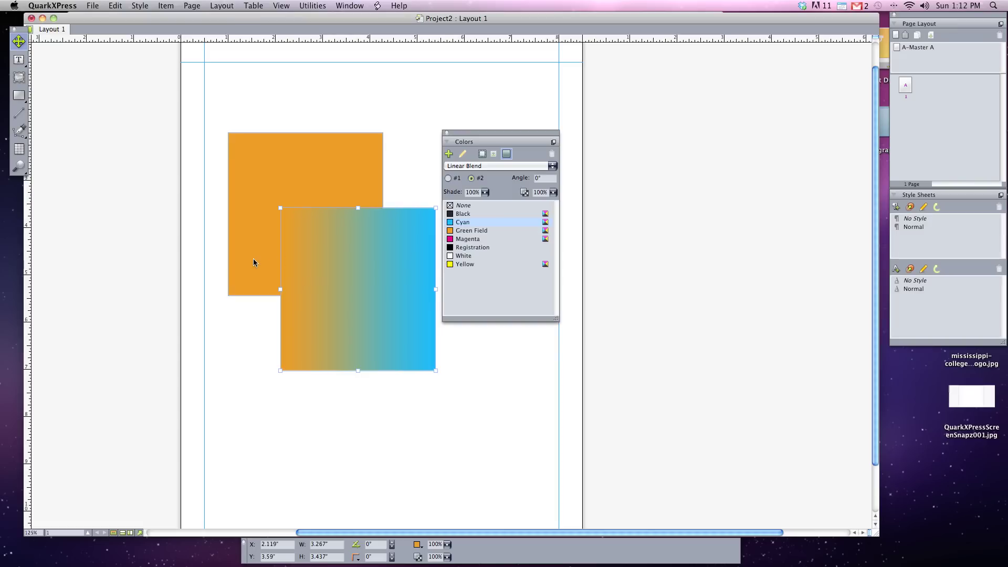
click(538, 178)
text(90)
key(Return)
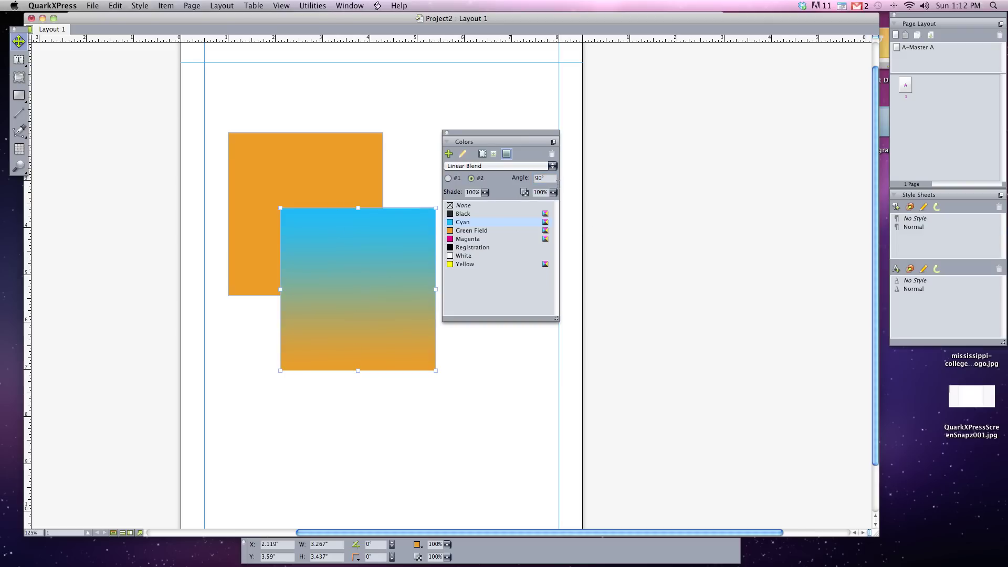
double_click(546, 178)
text(45)
key(Return)
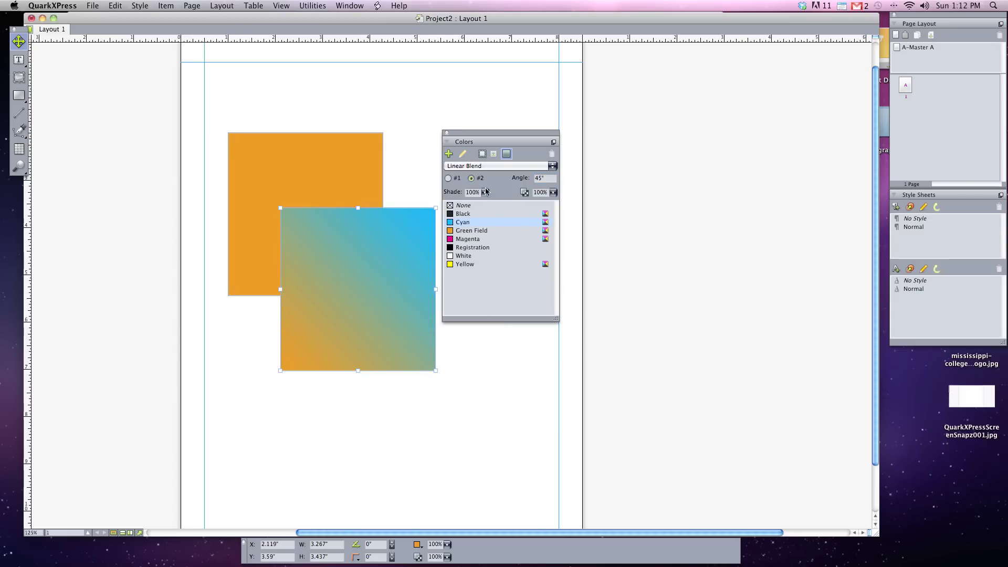
- Try Magenta as the first blend colour, then Mid-Linear and Rectangular blends with Green Field
click(458, 181)
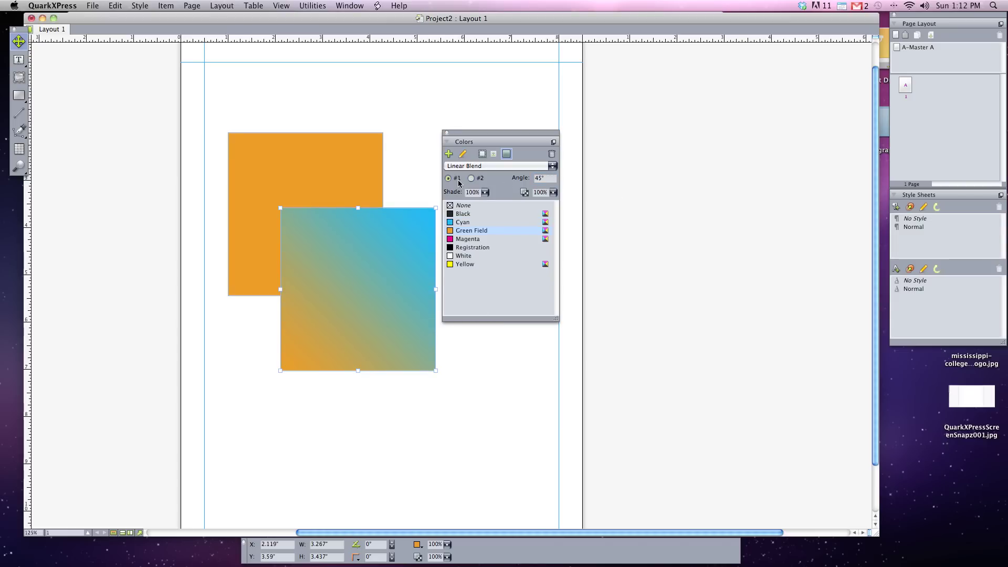
click(465, 239)
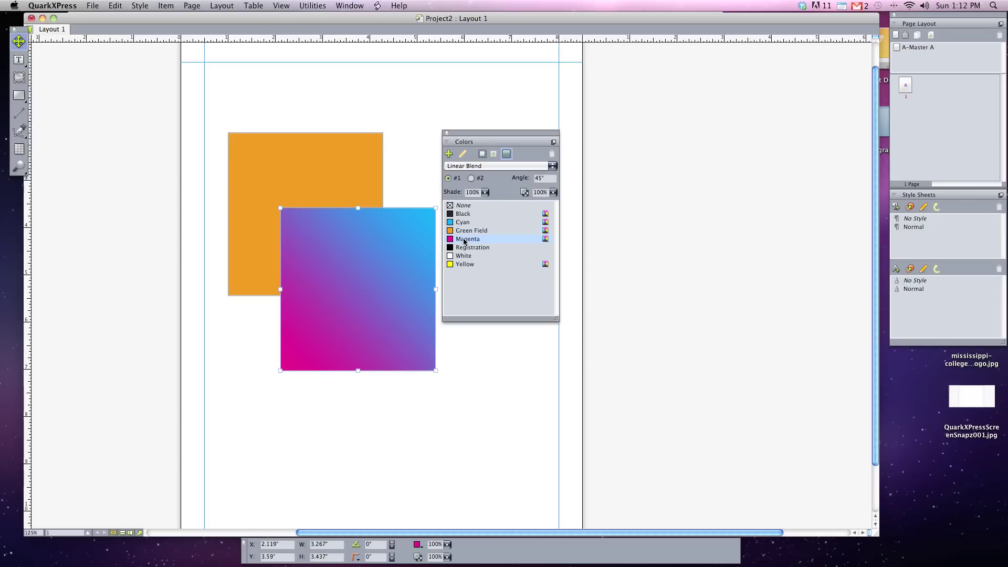
click(465, 166)
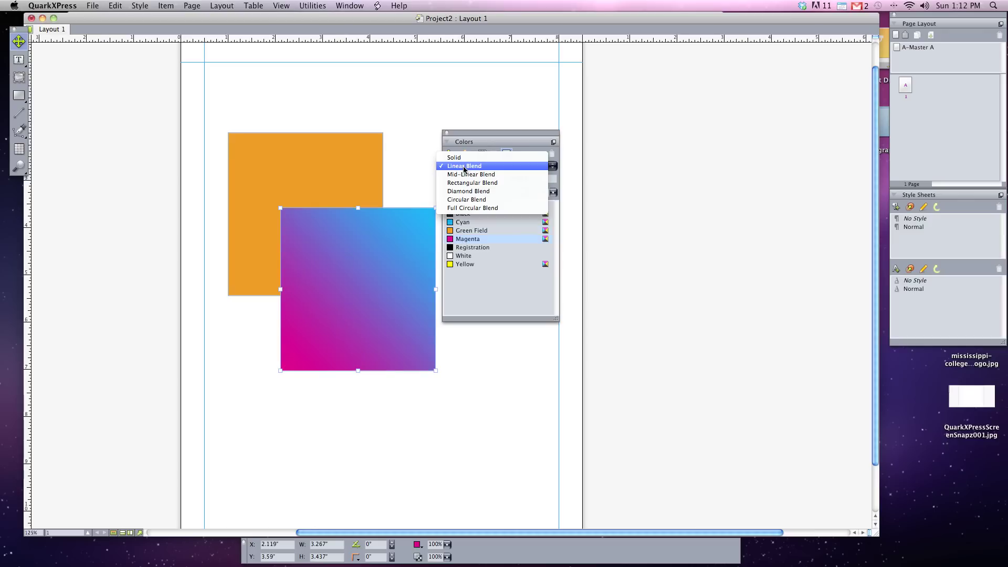
click(523, 175)
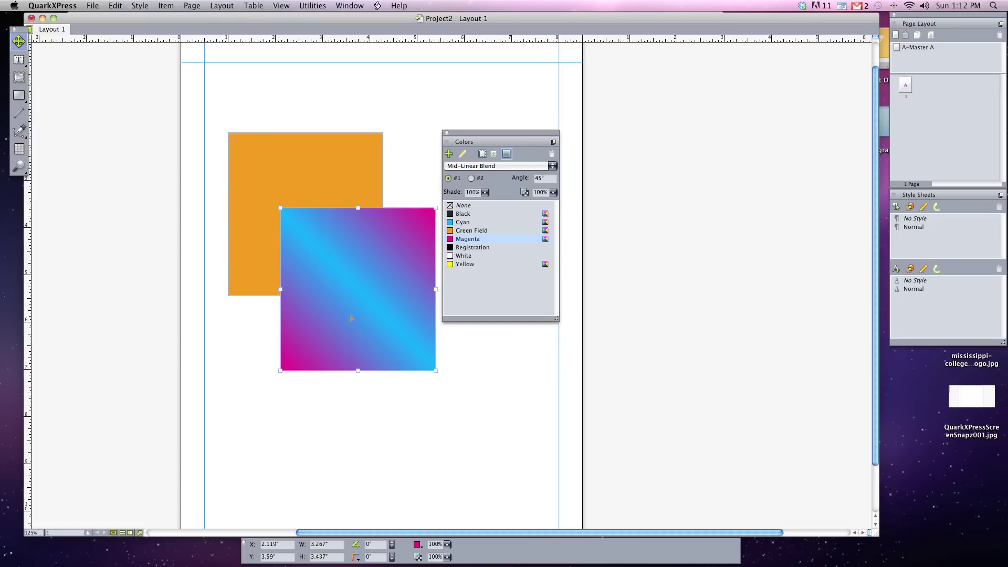
click(463, 232)
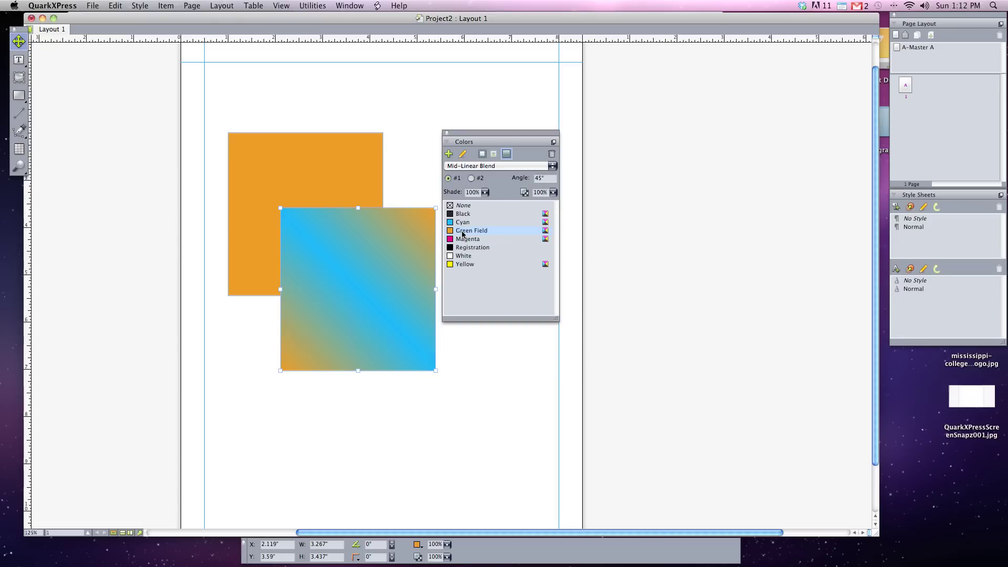
click(487, 167)
click(497, 177)
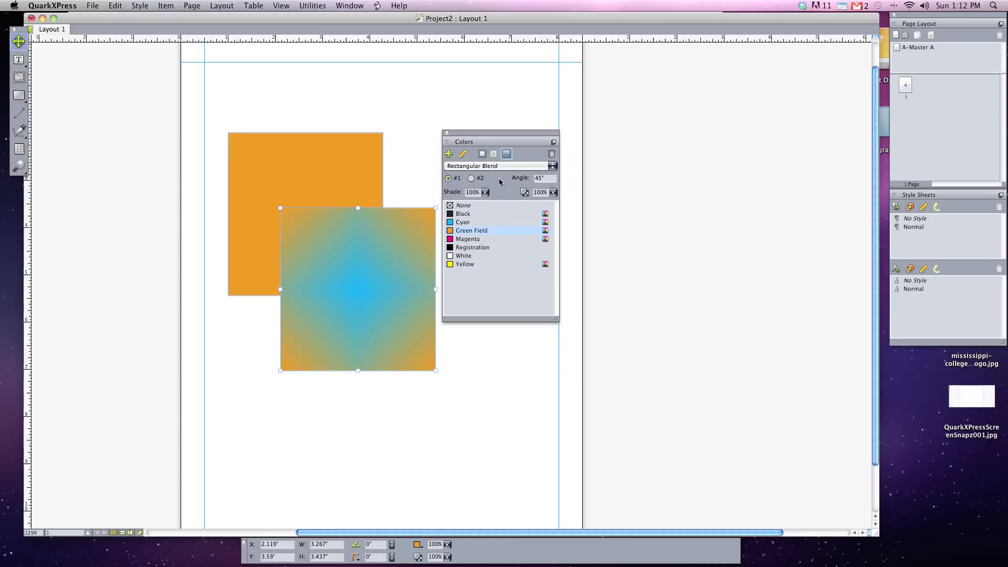
- Switch to a Circular blend with Magenta as colour #2, lower the box, and set angle 40°
click(489, 168)
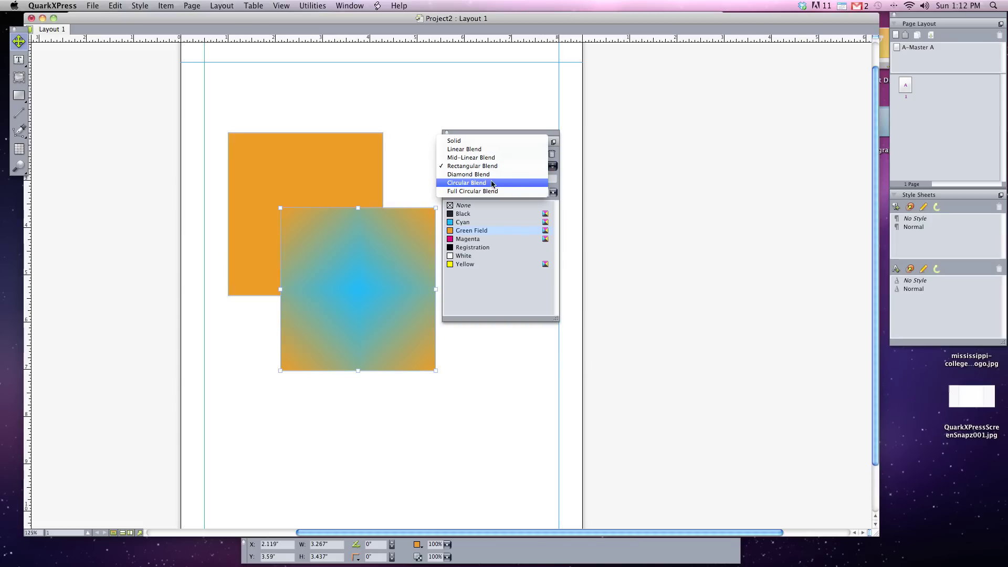
click(496, 184)
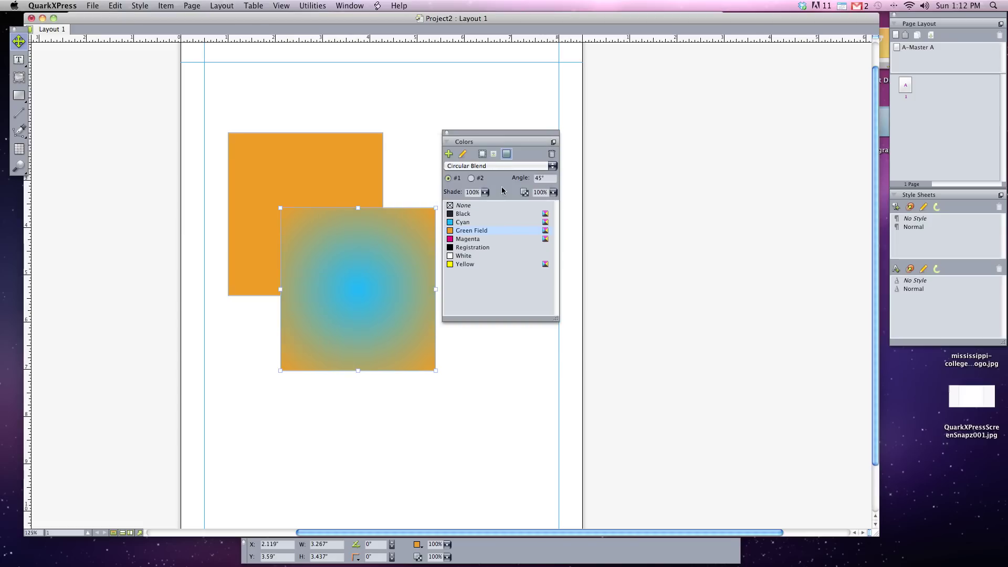
click(471, 178)
click(467, 239)
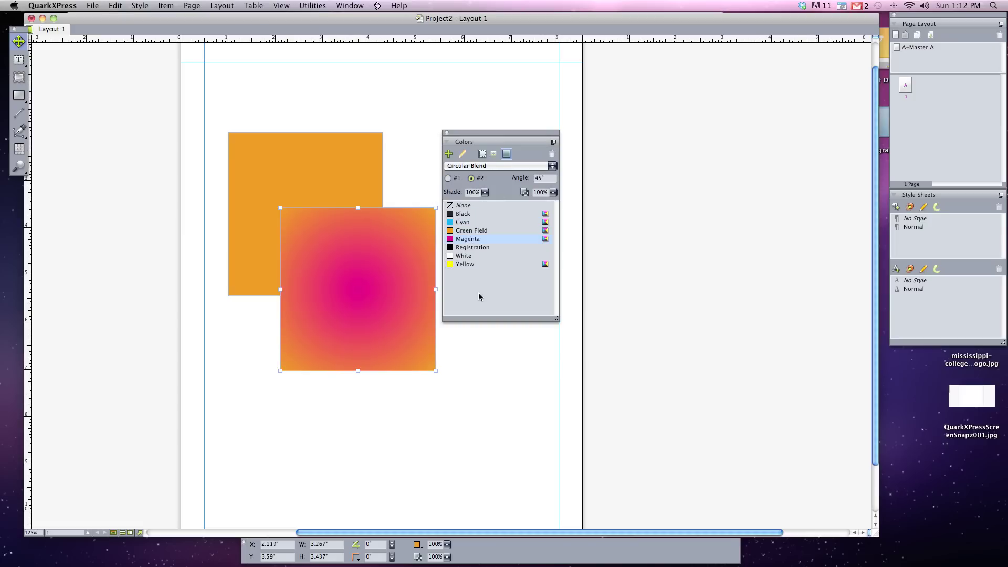
drag(368, 279, 367, 309)
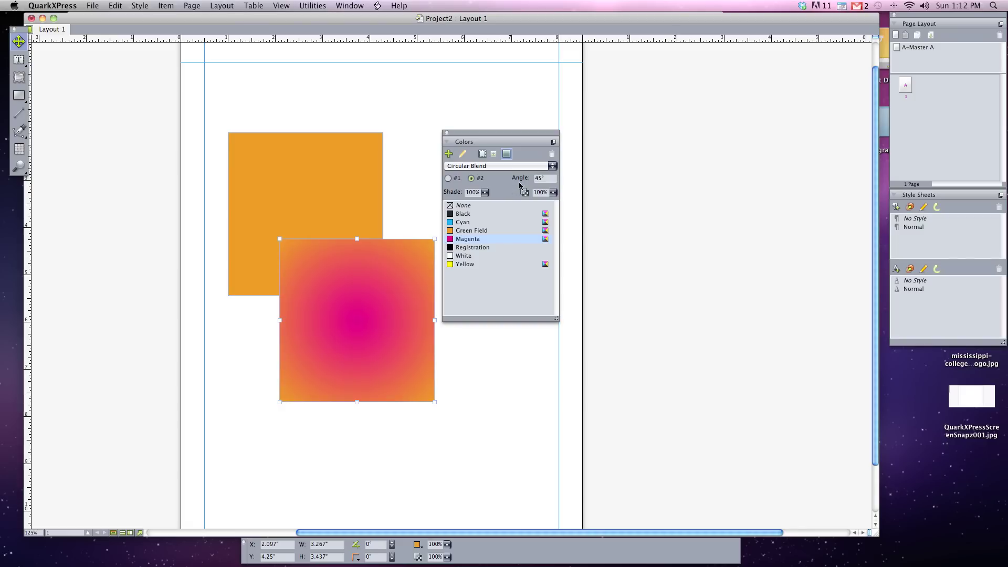
double_click(547, 179)
text(40)
drag(471, 131, 536, 140)
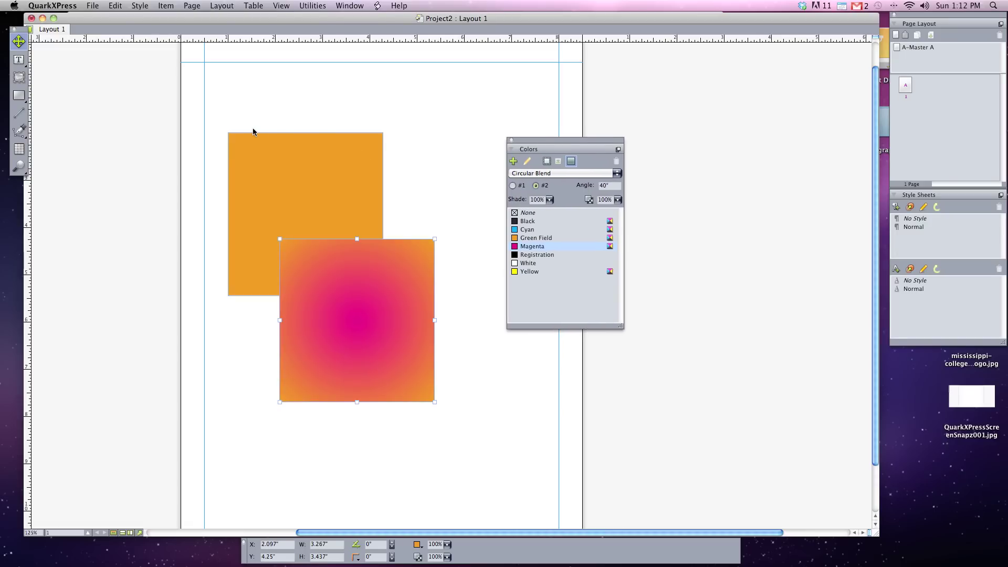
- Draw a text box above the orange box, type 'a;slkdjf;alksjdf;' and colour it Magenta
click(19, 60)
mouse_move(254, 74)
mouse_down()
mouse_move(297, 99)
mouse_move(419, 110)
mouse_up()
text(a;slkdjf;alksjd)
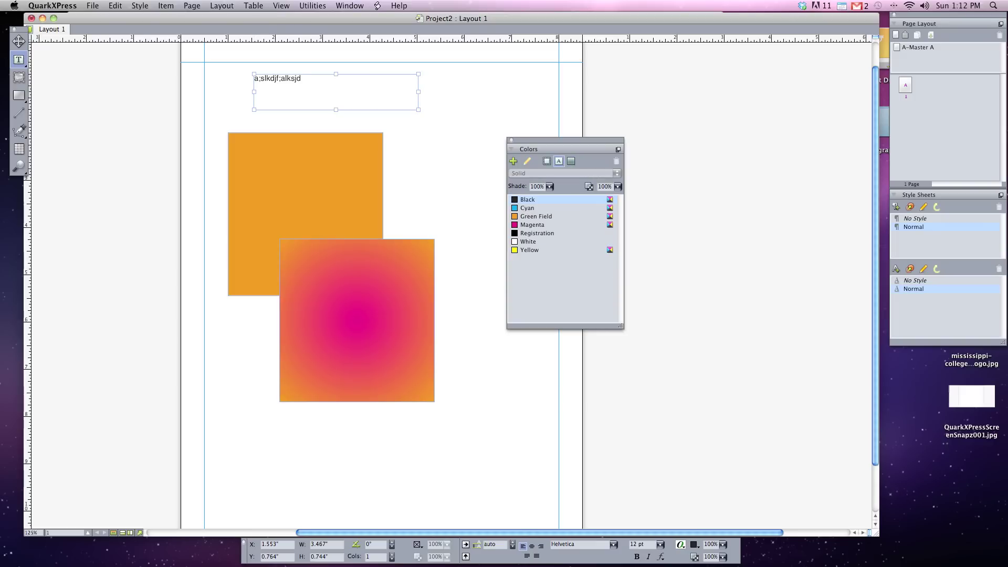
text(f;)
key(shift+Left)
key(shift+Left)
key(shift+Left)
key(shift+Left)
key(shift+Left)
key(shift+Left)
key(shift+Left)
key(shift+Left)
key(shift+Left)
key(shift+Left)
key(shift+Left)
key(shift+Left)
key(shift+Left)
key(shift+Left)
key(shift+Left)
key(shift+Left)
key(shift+Left)
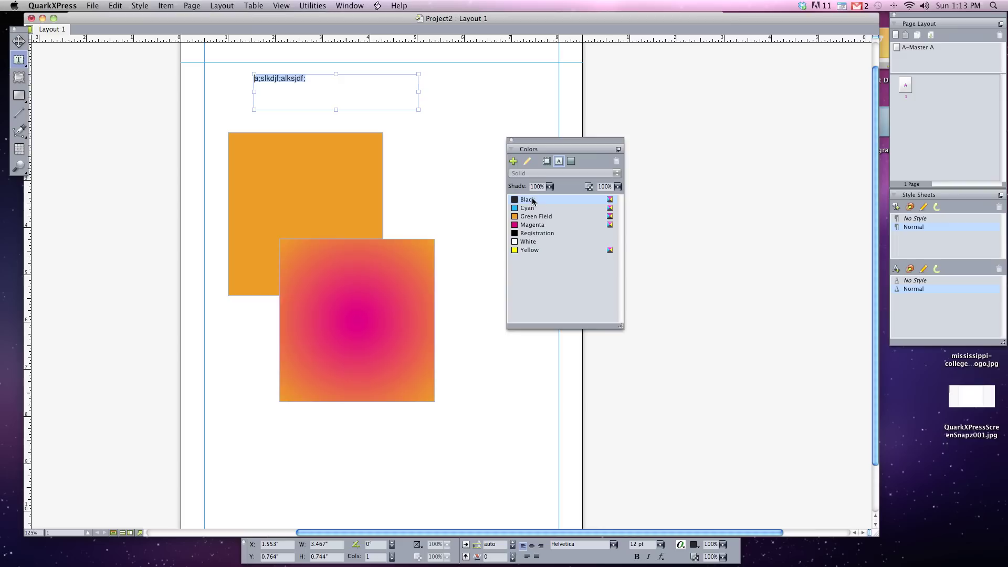
click(534, 226)
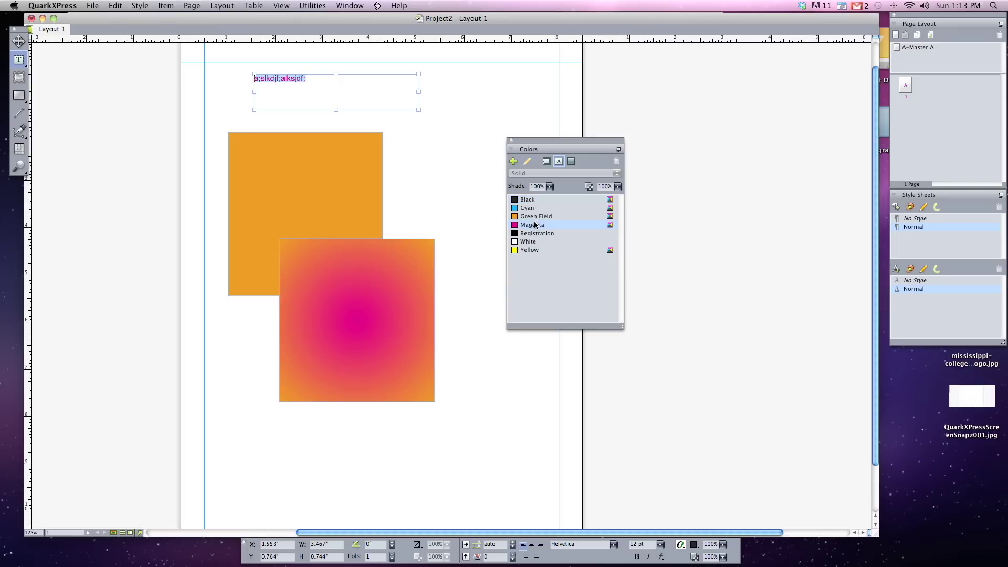
click(297, 115)
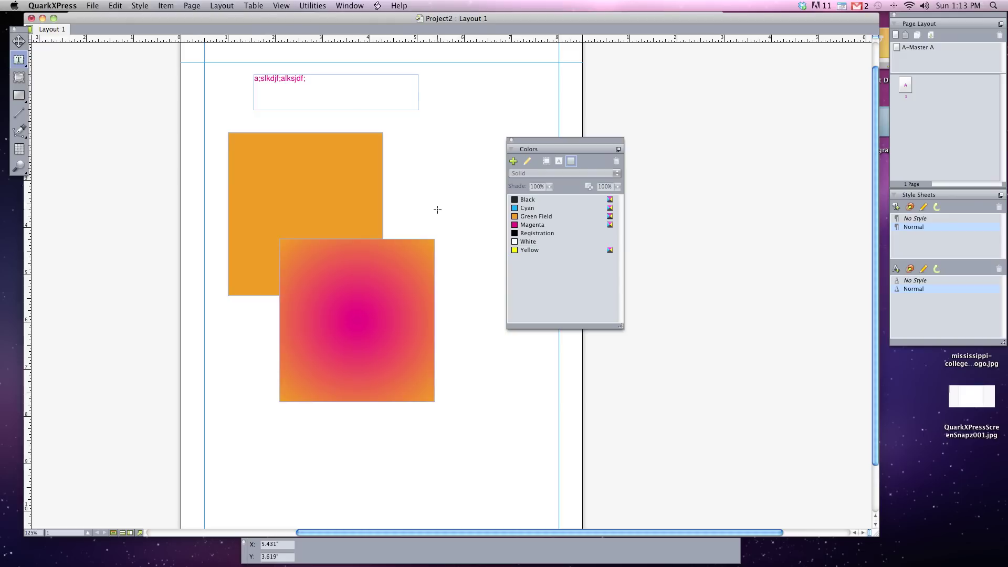